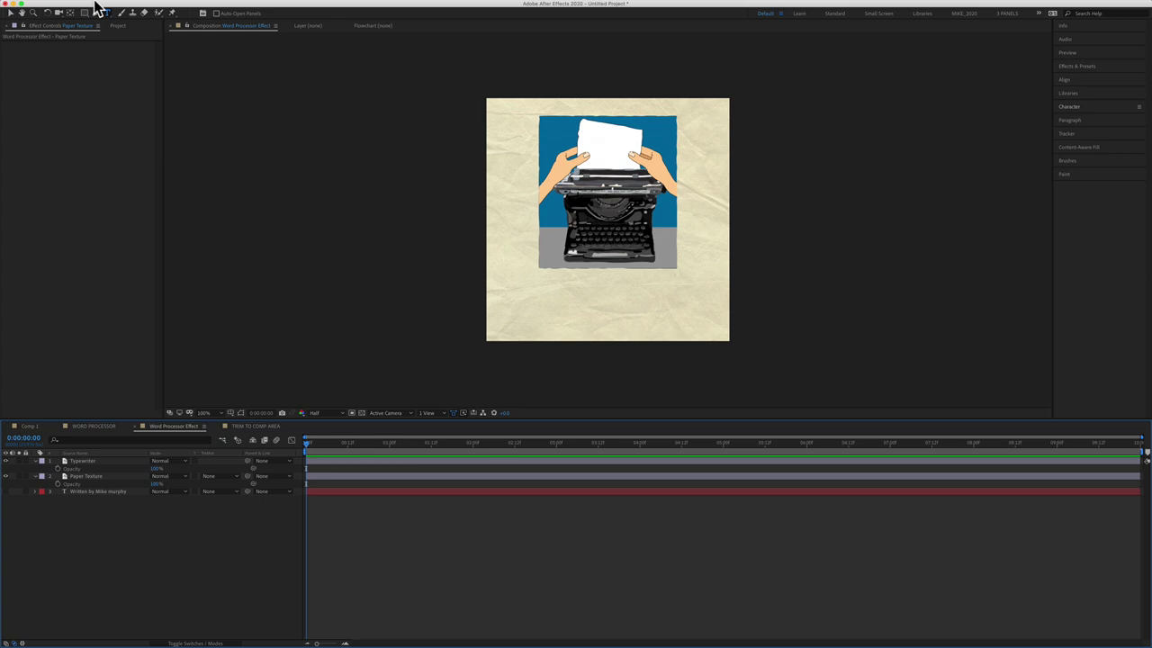
Review the 1080×1080, 23.976 fps, 10-second composition settings, then make the Typewriter layer visible again
{"action": "left_click", "coordinate": [127, 6]}
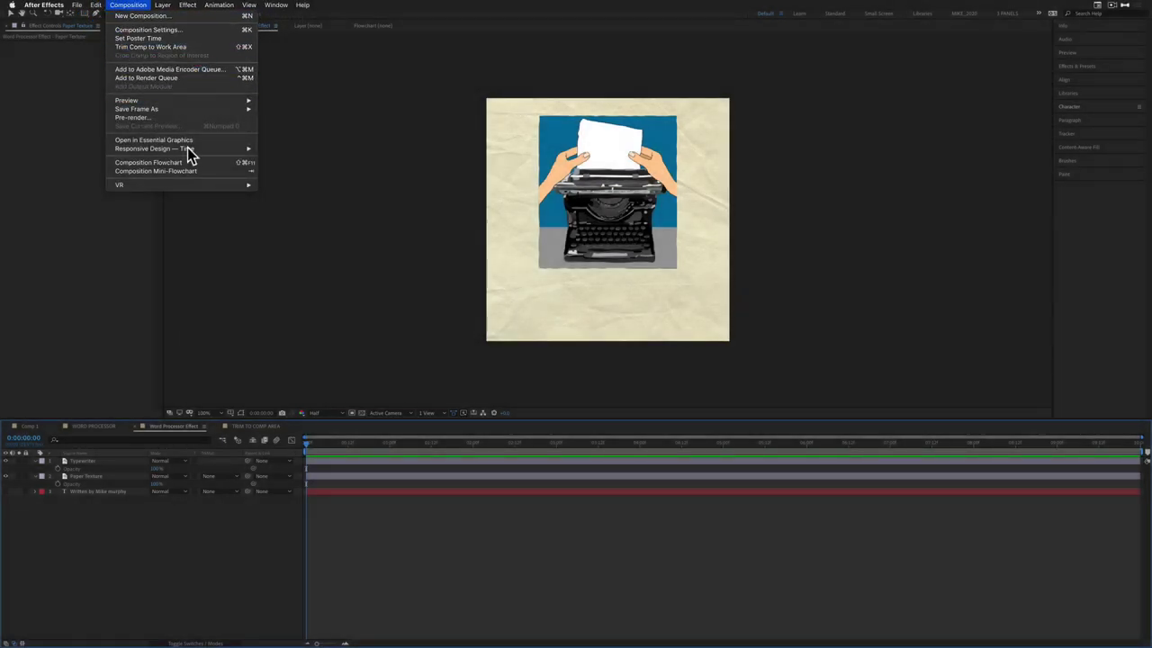
{"action": "key", "text": "super+k"}
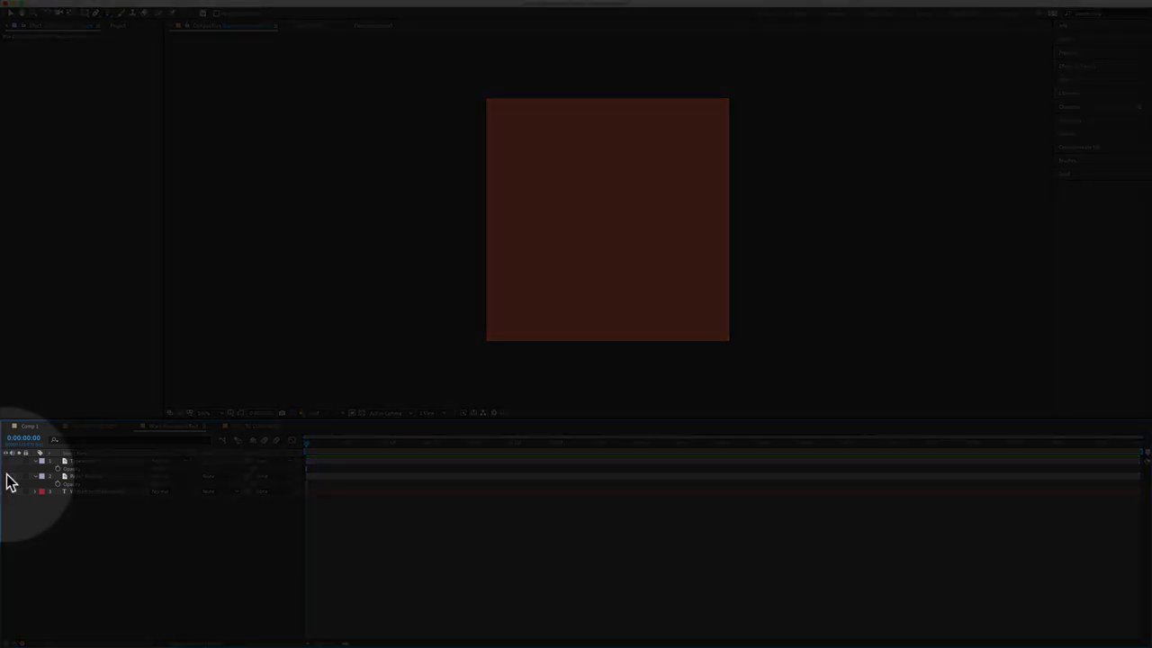
{"action": "left_click", "coordinate": [6, 461]}
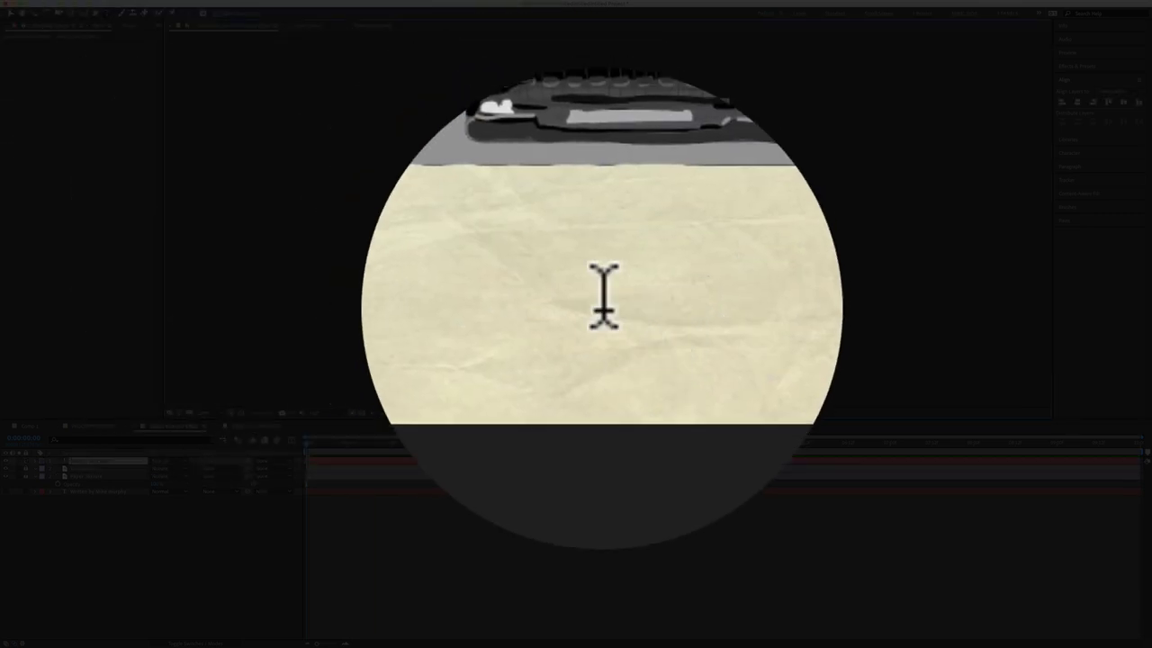
Type the 'written by' author credit below the typewriter and finish editing the text
{"action": "type", "text": "written by mike murphy"}
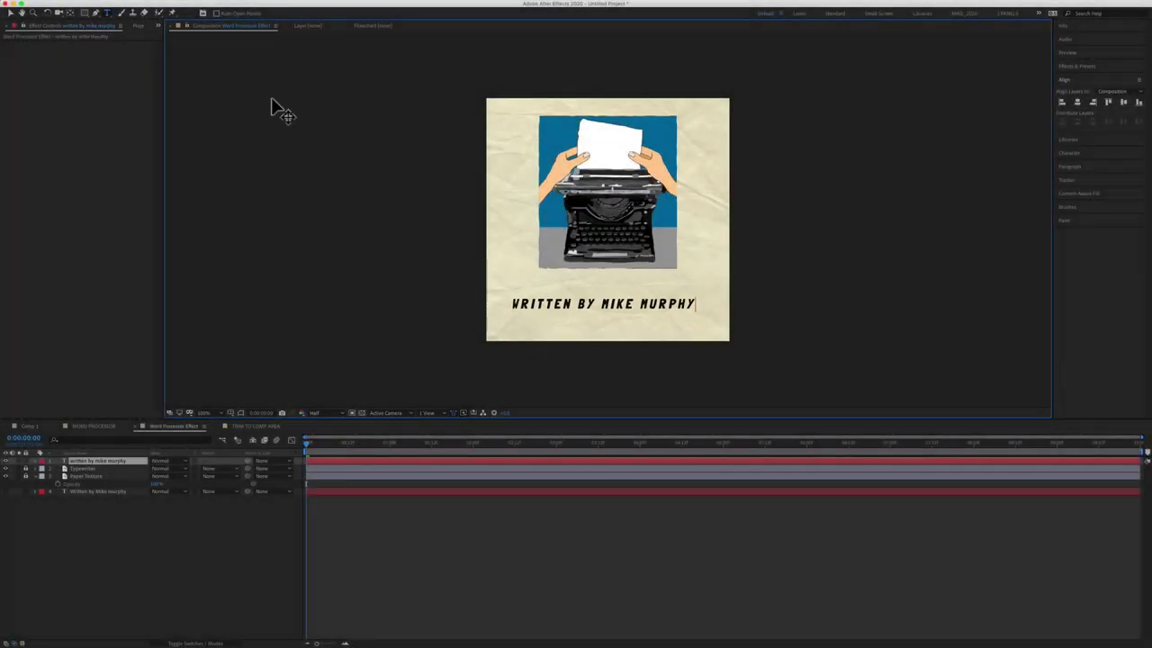
{"action": "left_click", "coordinate": [11, 13]}
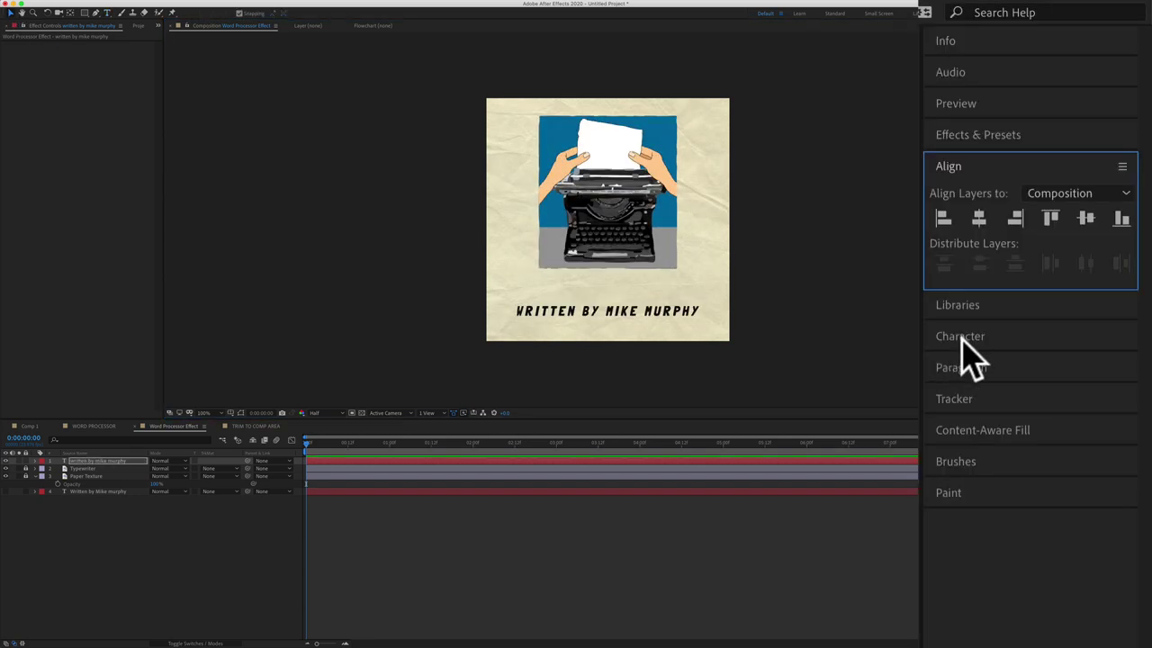
Keep the credit in Londrina Solid and fill it with the blue sampled from the typewriter's backdrop
{"action": "left_click", "coordinate": [961, 340]}
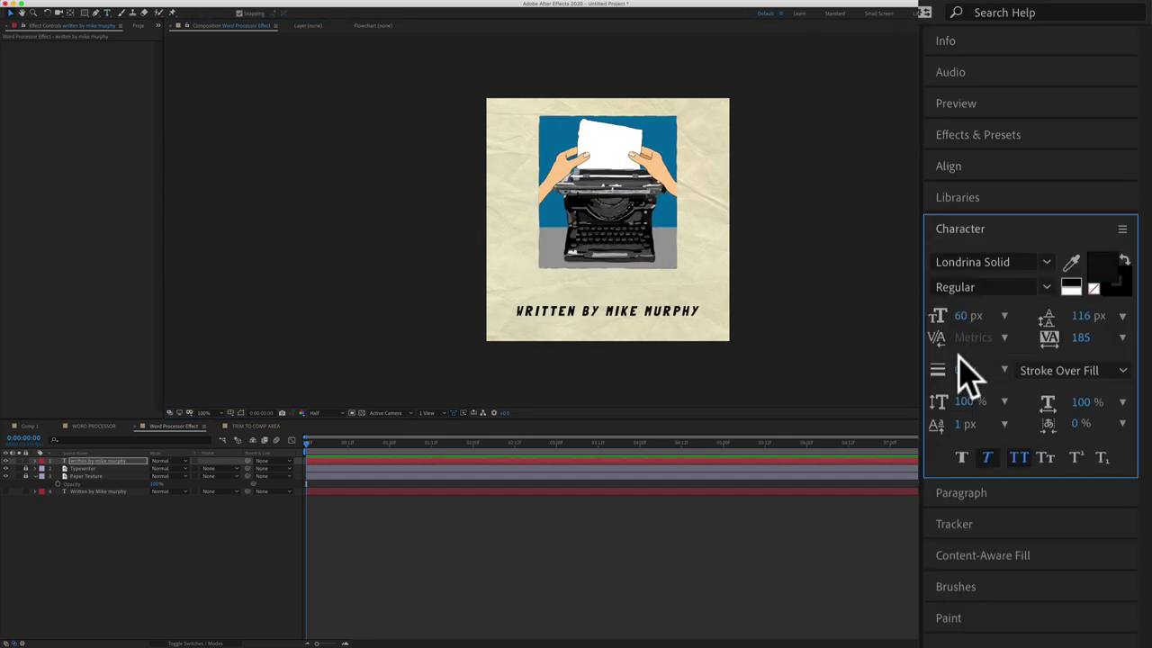
{"action": "left_click", "coordinate": [1047, 262]}
{"action": "left_click", "coordinate": [1049, 262]}
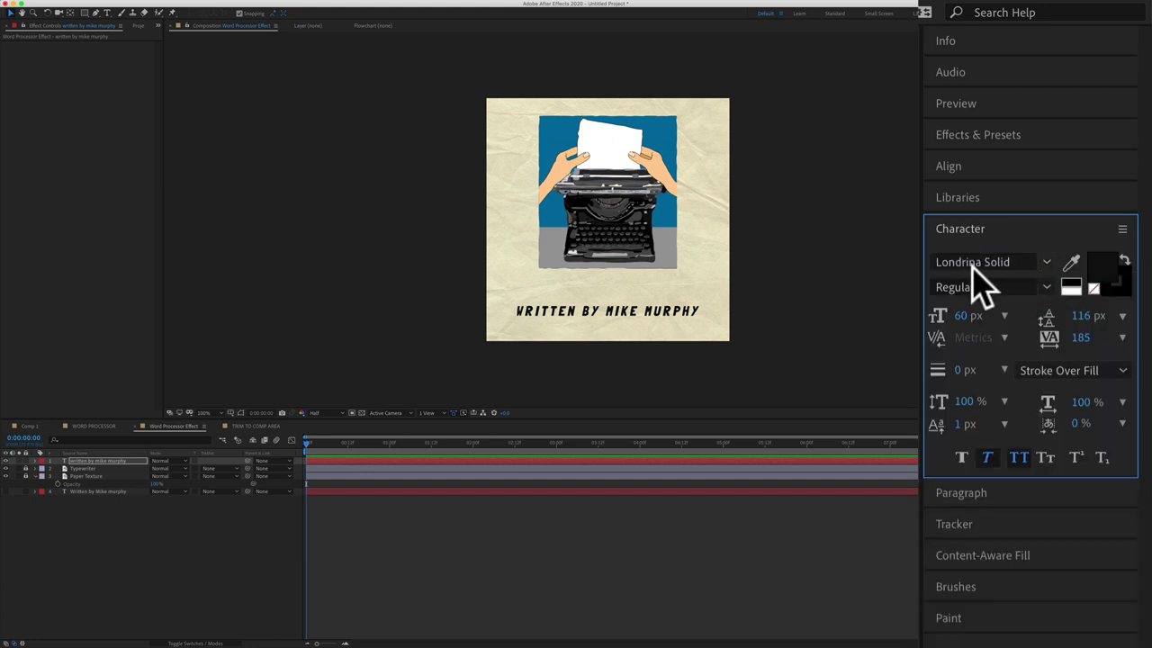
{"action": "left_click", "coordinate": [1071, 262]}
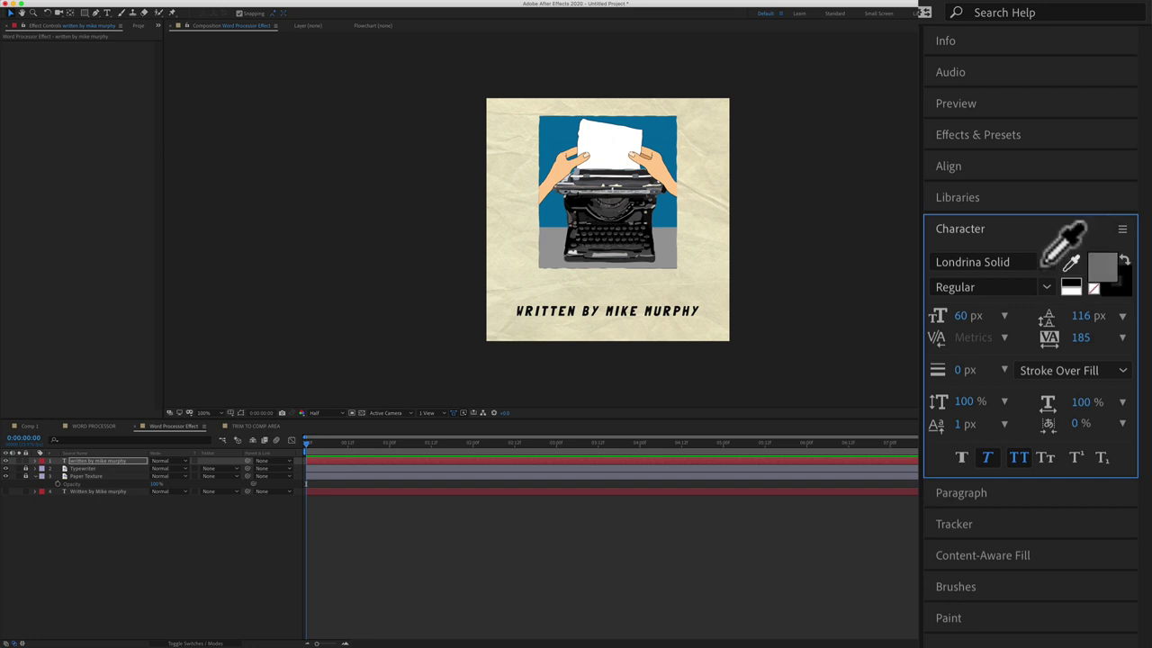
{"action": "left_click", "coordinate": [662, 139]}
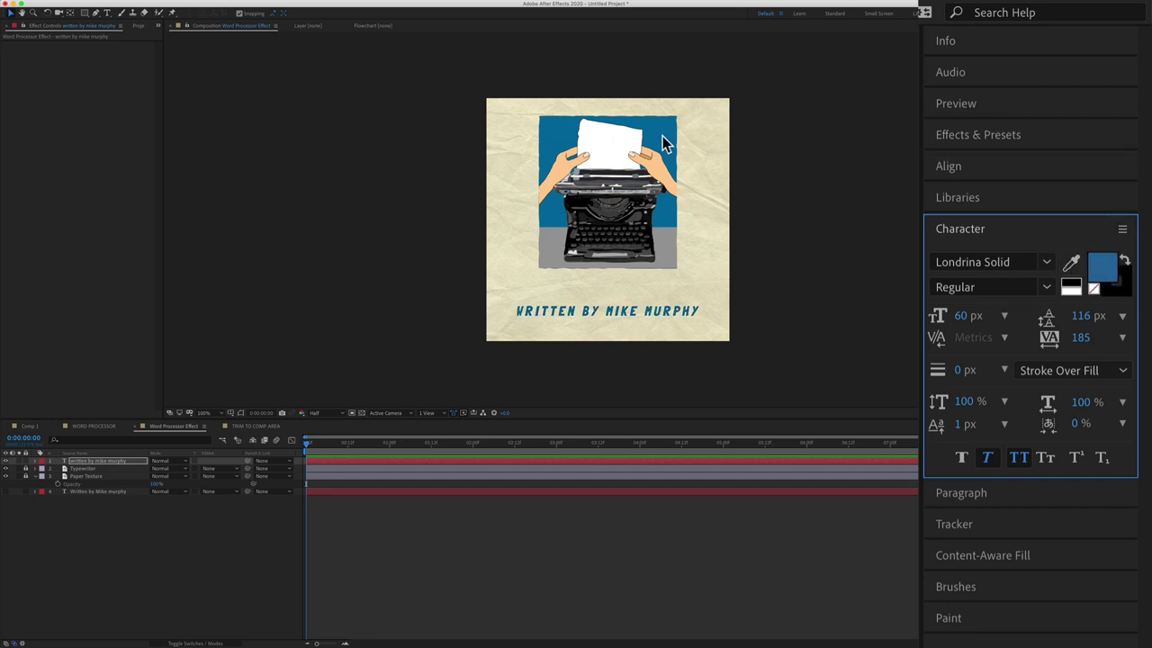
{"action": "key", "text": "super+5"}
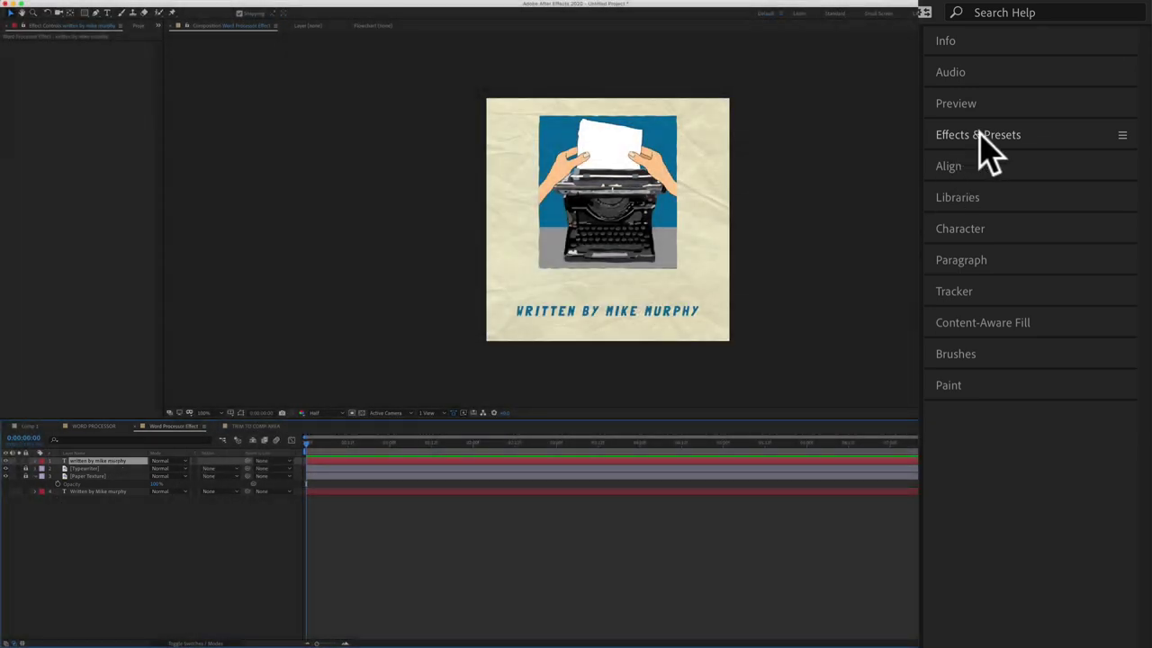
Apply the Word Processor text preset, found by searching 'proces', to the credit and preview the typing
{"action": "left_click", "coordinate": [982, 138]}
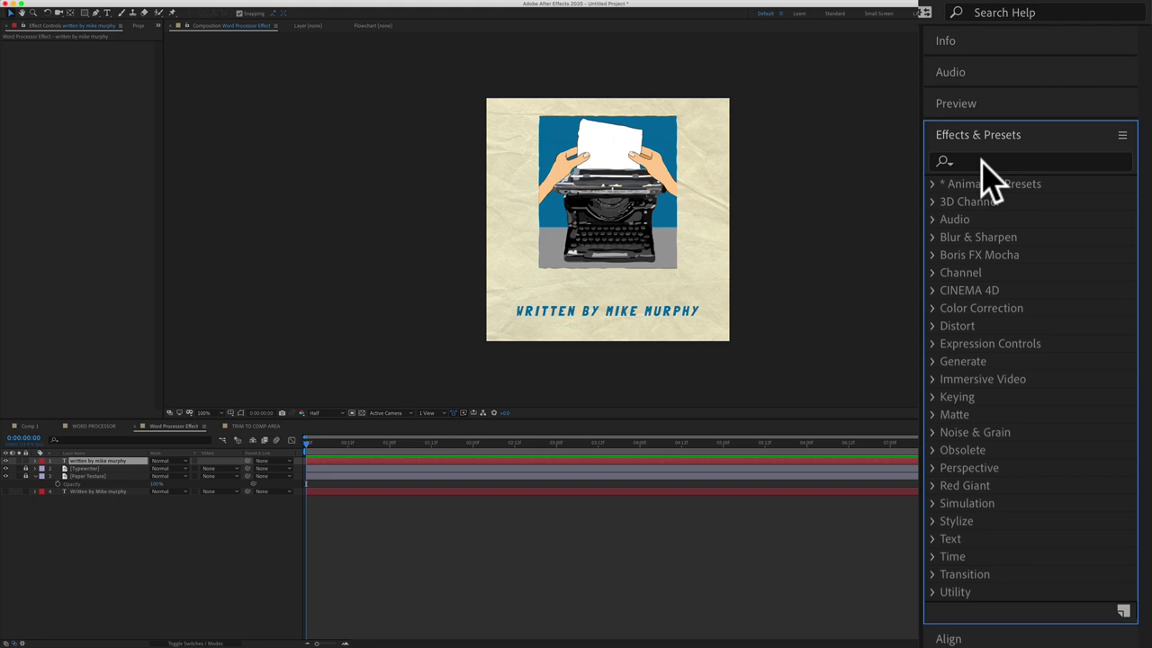
{"action": "left_click", "coordinate": [982, 162]}
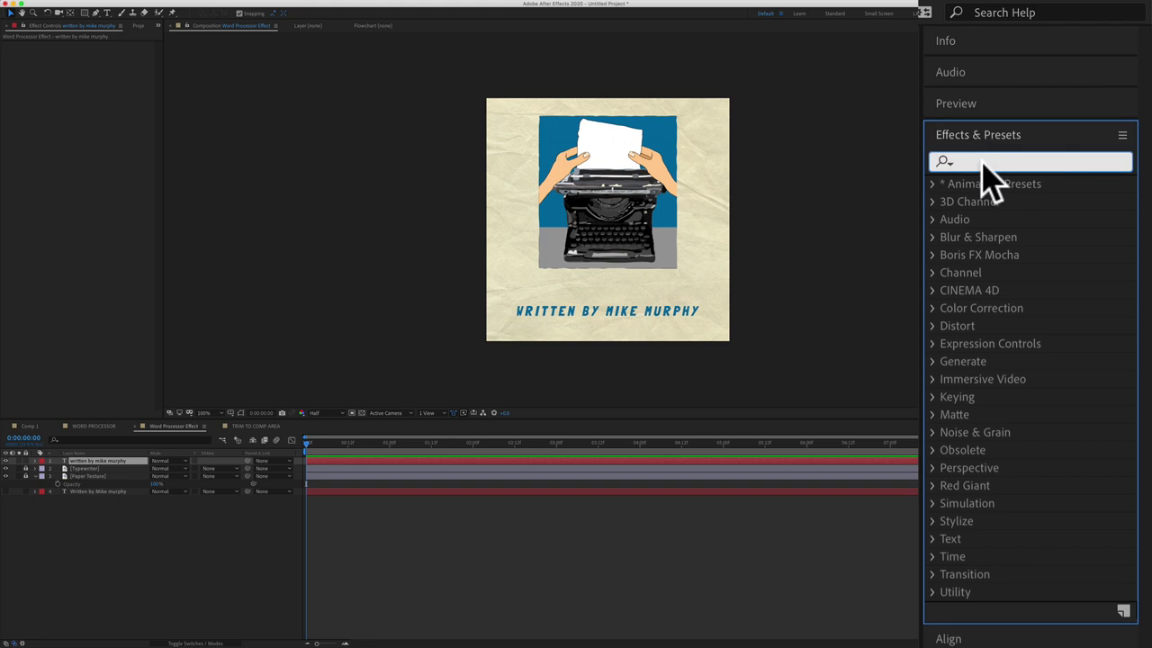
{"action": "type", "text": "proc"}
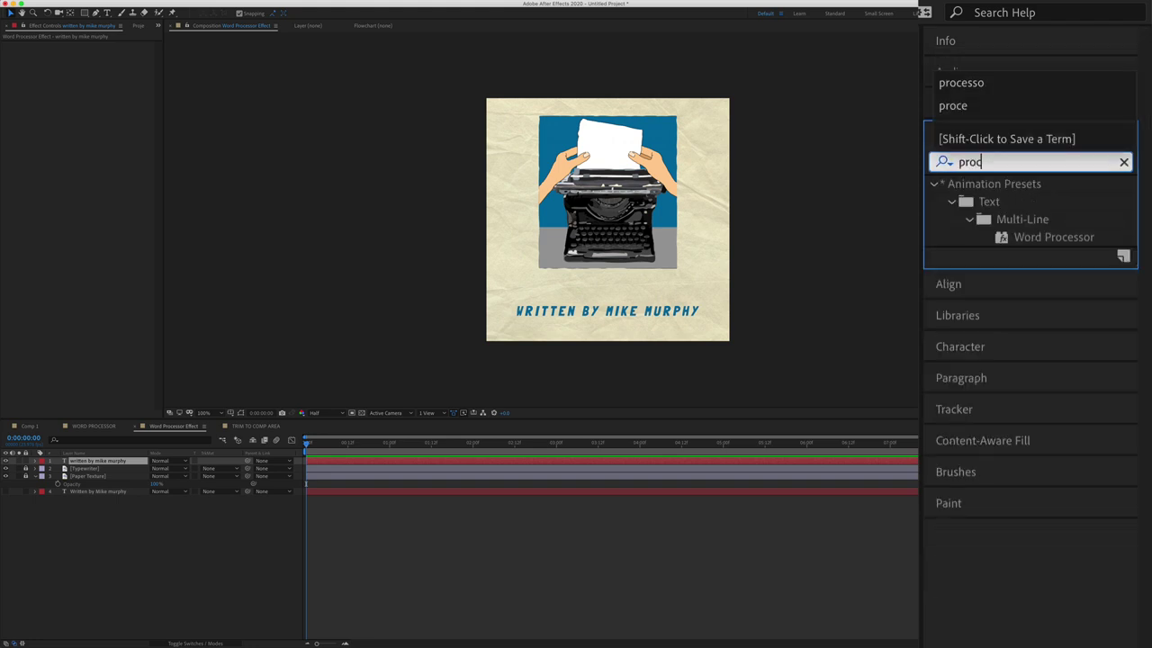
{"action": "type", "text": "es"}
{"action": "double_click", "coordinate": [1035, 237]}
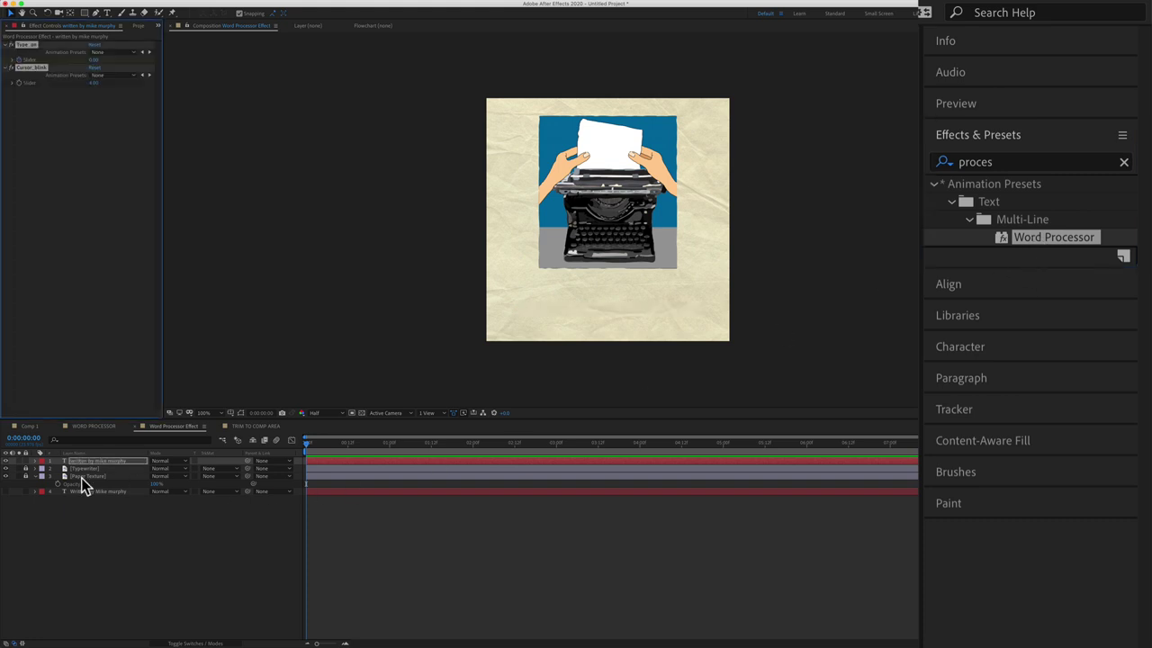
{"action": "left_click", "coordinate": [272, 544]}
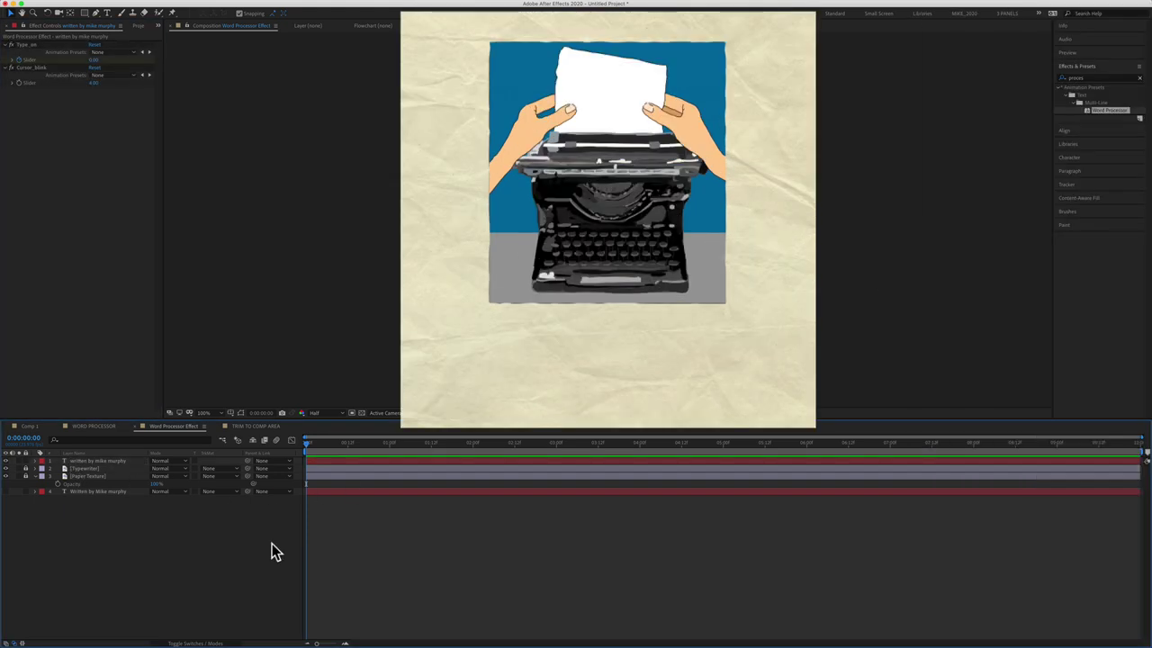
{"action": "key", "text": "space"}
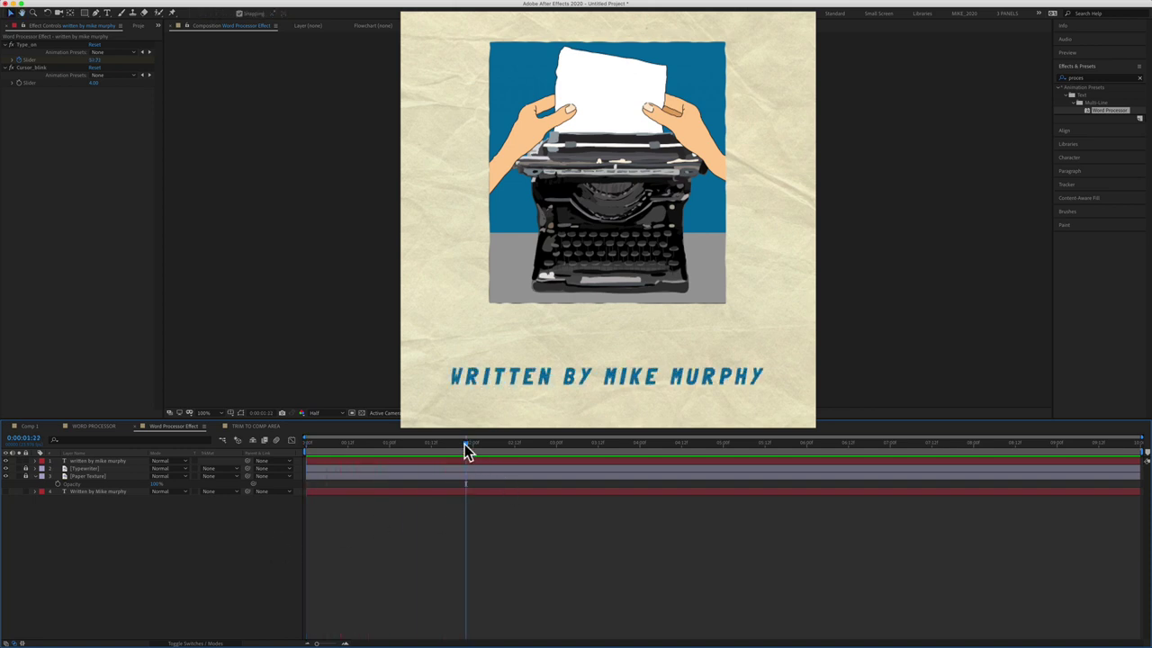
Return to the start and replay the Word Processor composition, with Type_on at 0.00 and Cursor_blink at 4.00
{"action": "left_click", "coordinate": [309, 447]}
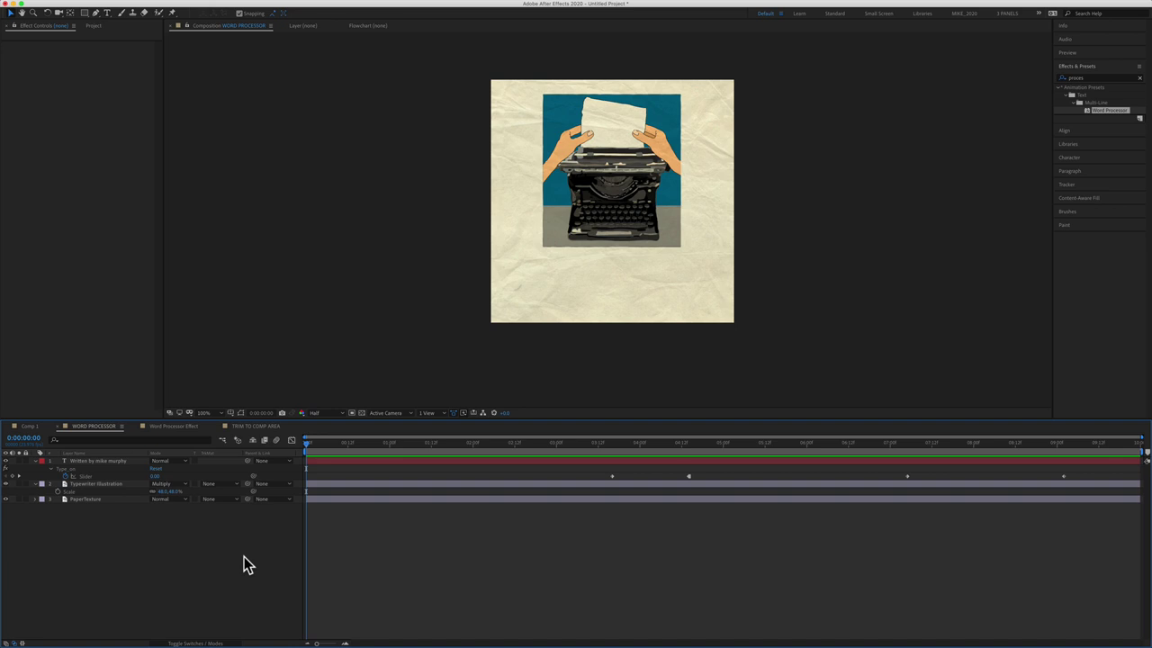
{"action": "key", "text": "space"}
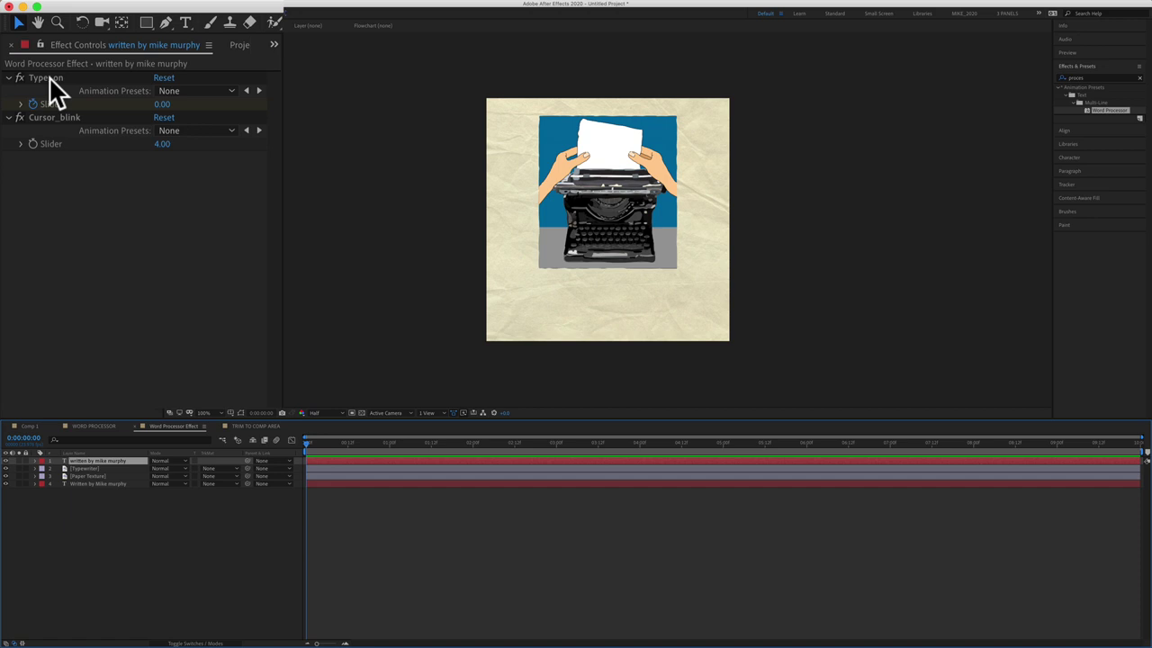
Move the credit's Type_on keyframes to 03:00 and 05:00 so typing starts at three seconds
{"action": "left_click", "coordinate": [48, 77]}
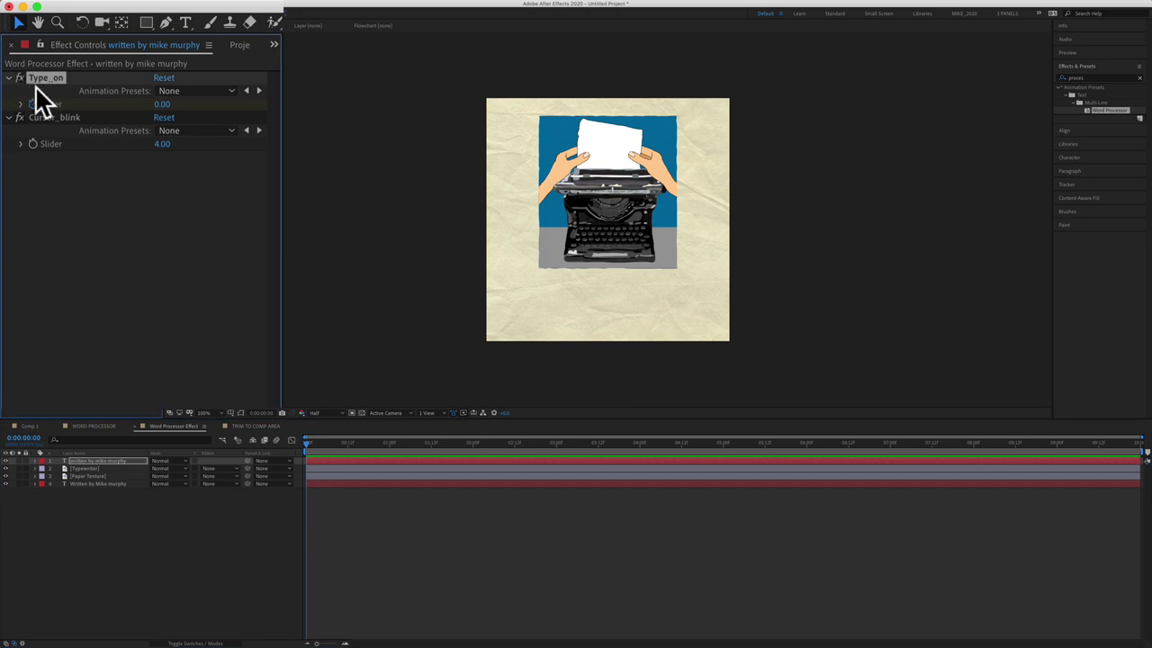
{"action": "left_click", "coordinate": [101, 462]}
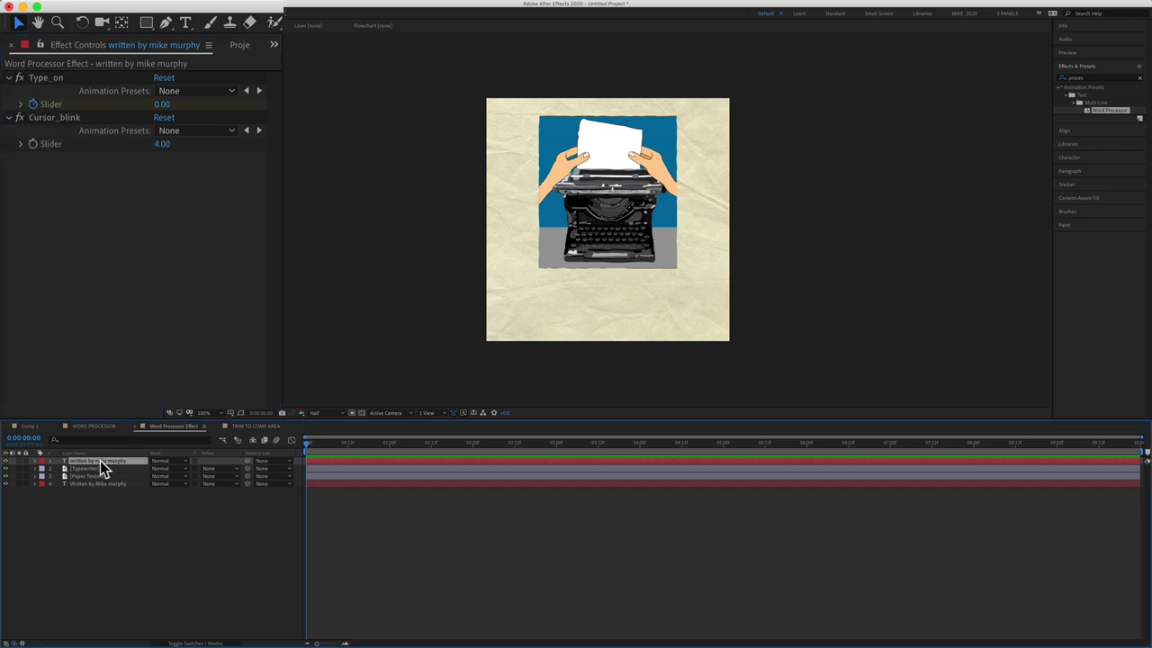
{"action": "key", "text": "u"}
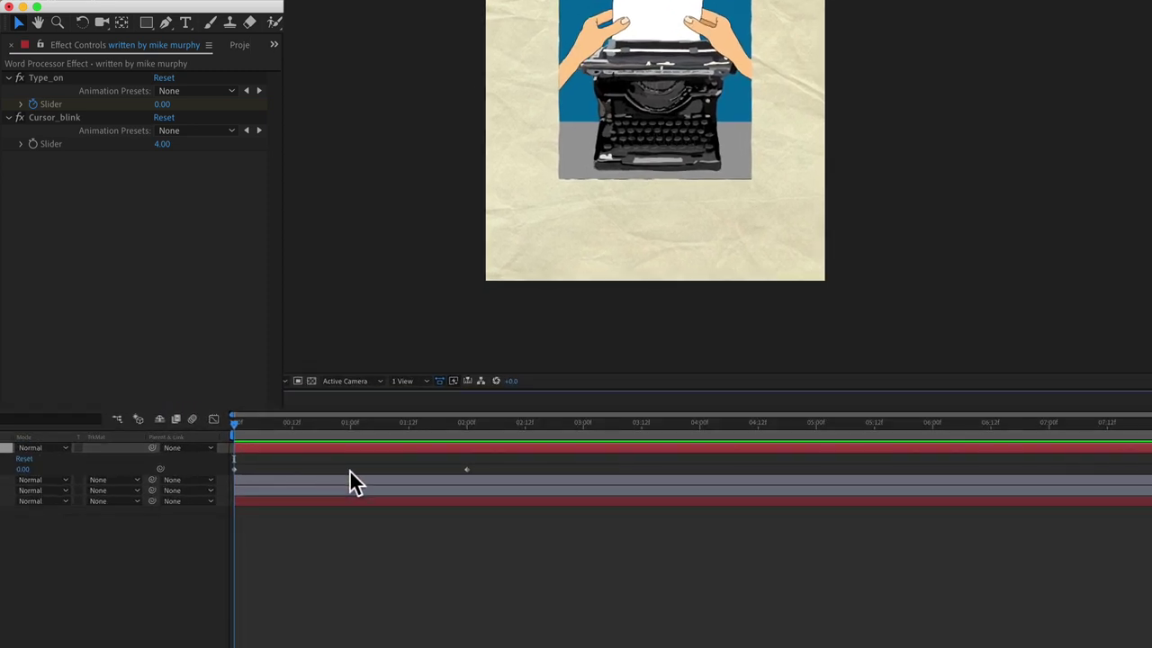
{"action": "left_click_drag", "start_coordinate": [503, 468], "coordinate": [219, 481]}
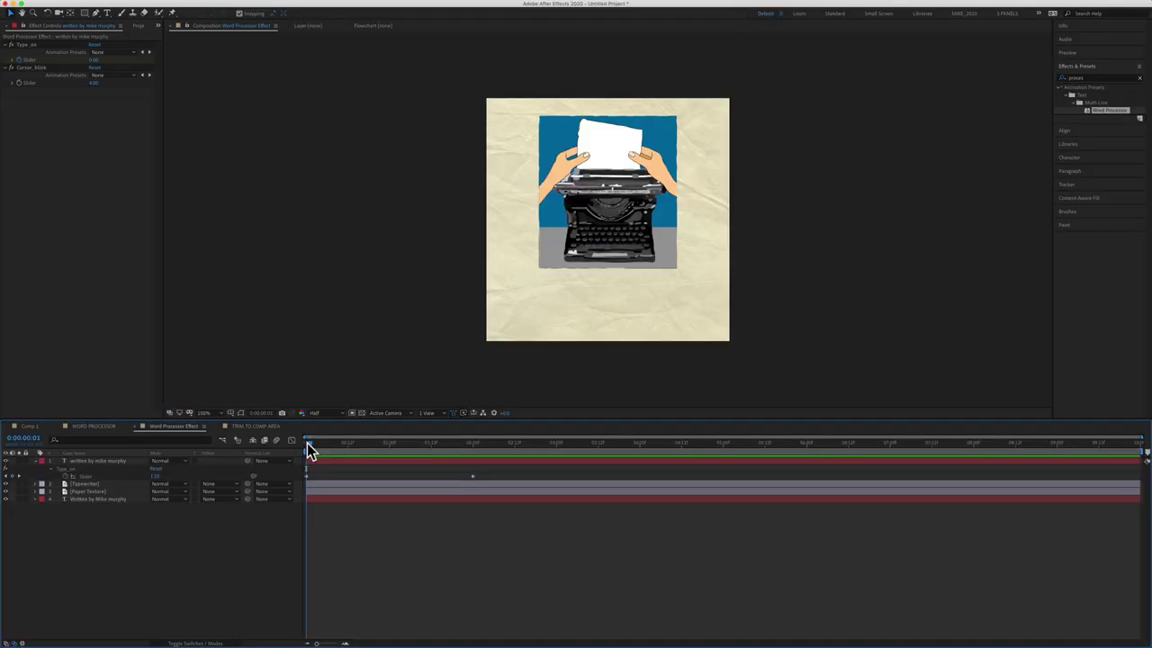
{"action": "mouse_move", "coordinate": [309, 450]}
{"action": "left_mouse_down"}
{"action": "mouse_move", "coordinate": [339, 450]}
{"action": "mouse_move", "coordinate": [304, 455]}
{"action": "mouse_move", "coordinate": [318, 456]}
{"action": "mouse_move", "coordinate": [309, 448]}
{"action": "left_mouse_up"}
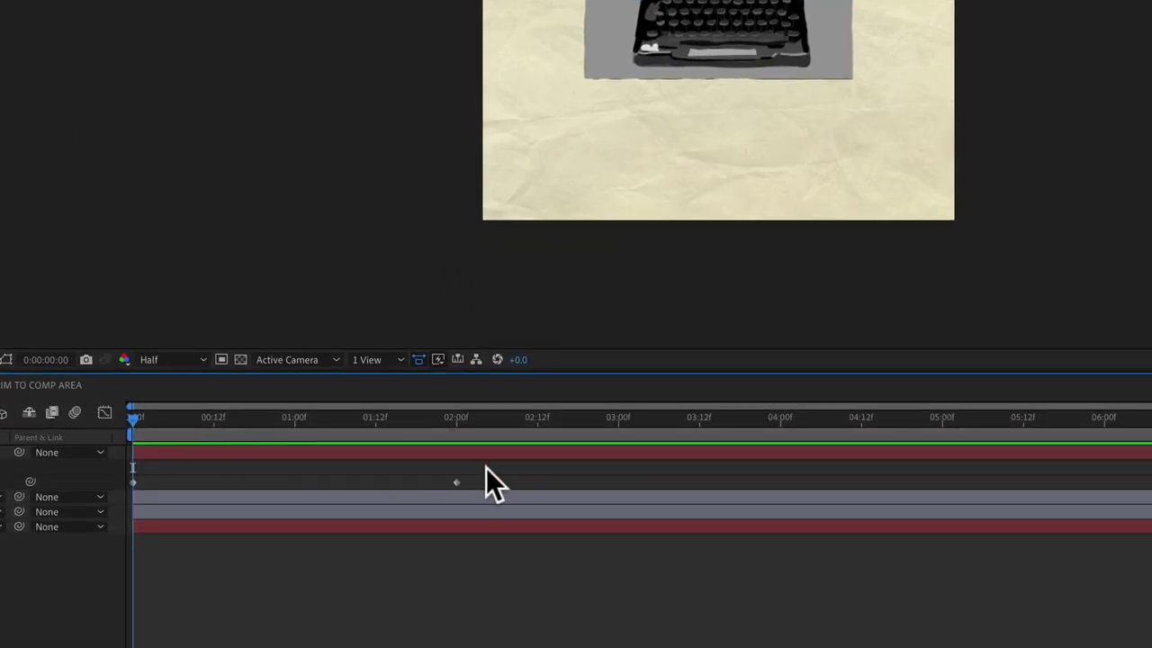
{"action": "left_click_drag", "start_coordinate": [486, 467], "coordinate": [449, 485]}
{"action": "mouse_move", "coordinate": [613, 487]}
{"action": "left_mouse_down"}
{"action": "mouse_move", "coordinate": [687, 486]}
{"action": "mouse_move", "coordinate": [617, 487]}
{"action": "left_mouse_up"}
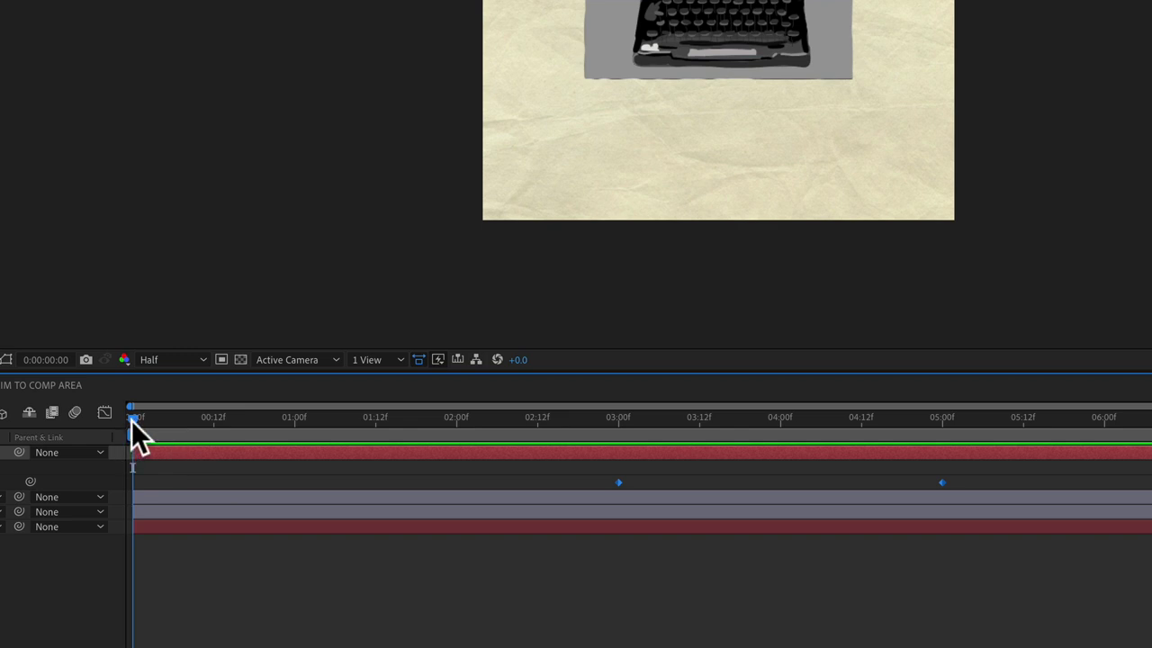
{"action": "left_click_drag", "start_coordinate": [133, 421], "coordinate": [812, 462]}
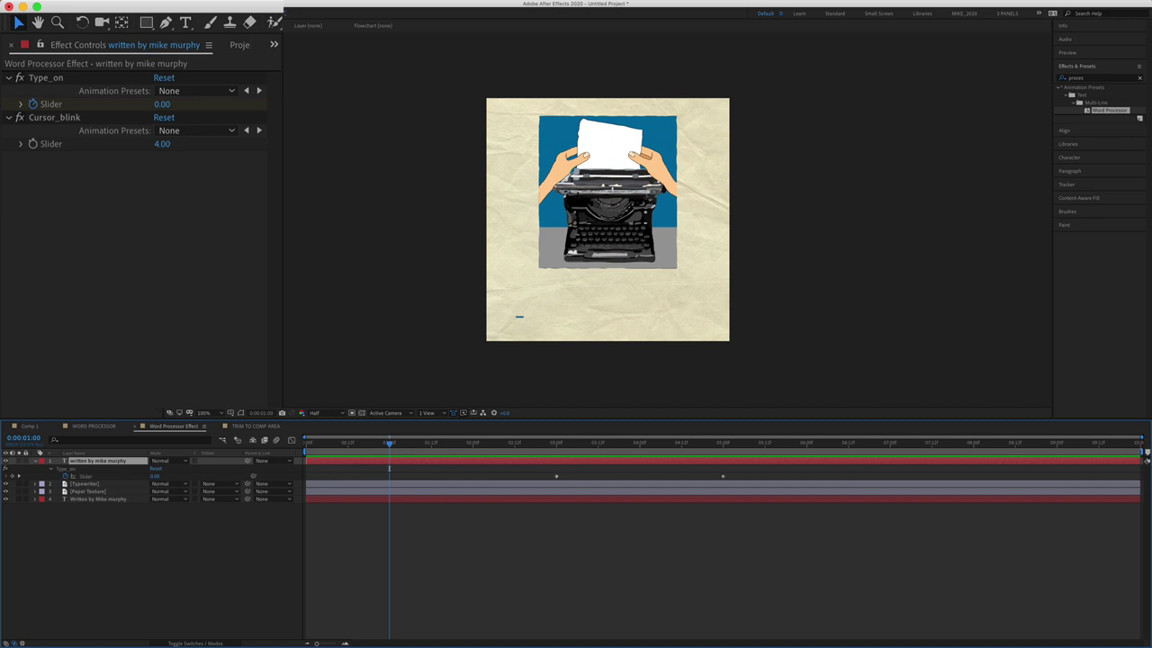
Adjust the Cursor_blink slider rate, step back a few frames and preview the blinking opening
{"action": "left_click", "coordinate": [75, 117]}
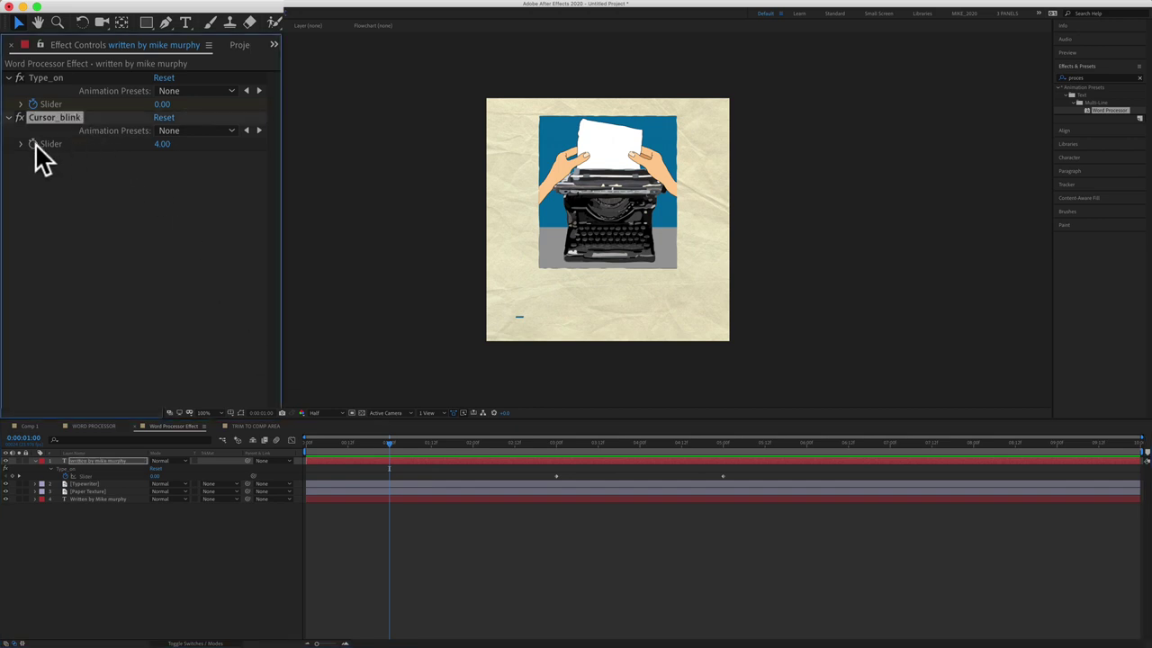
{"action": "left_click_drag", "start_coordinate": [149, 141], "coordinate": [281, 144]}
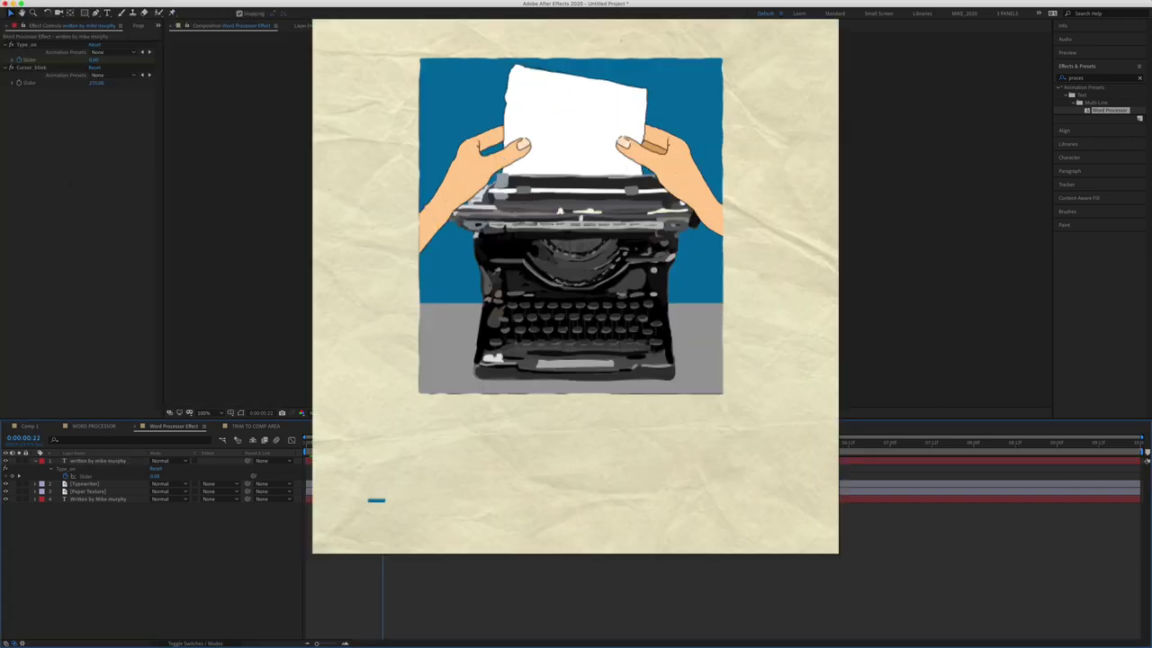
{"action": "key", "text": "Page_Up"}
{"action": "key", "text": "Page_Up"}
{"action": "key", "text": "Page_Up"}
{"action": "key", "text": "Page_Up"}
{"action": "key", "text": "space"}
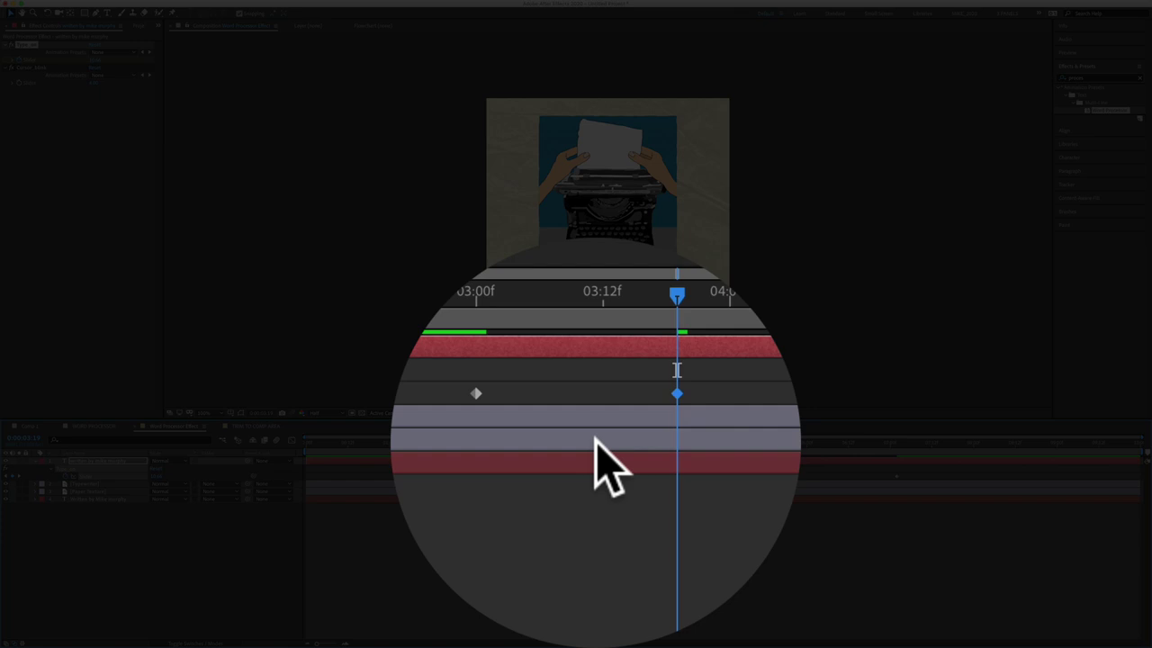
Make the 03:19 Type_on keyframe a hold keyframe so typing pauses after 'WRITTEN BY'
{"action": "right_click", "coordinate": [625, 461]}
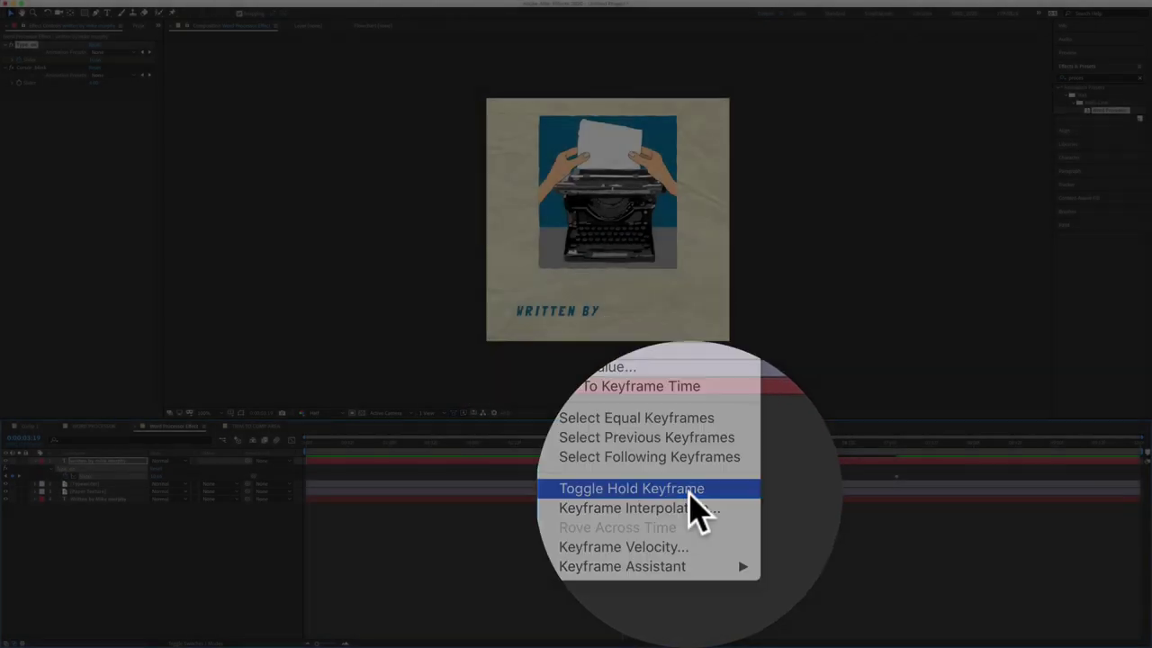
{"action": "left_click", "coordinate": [697, 450]}
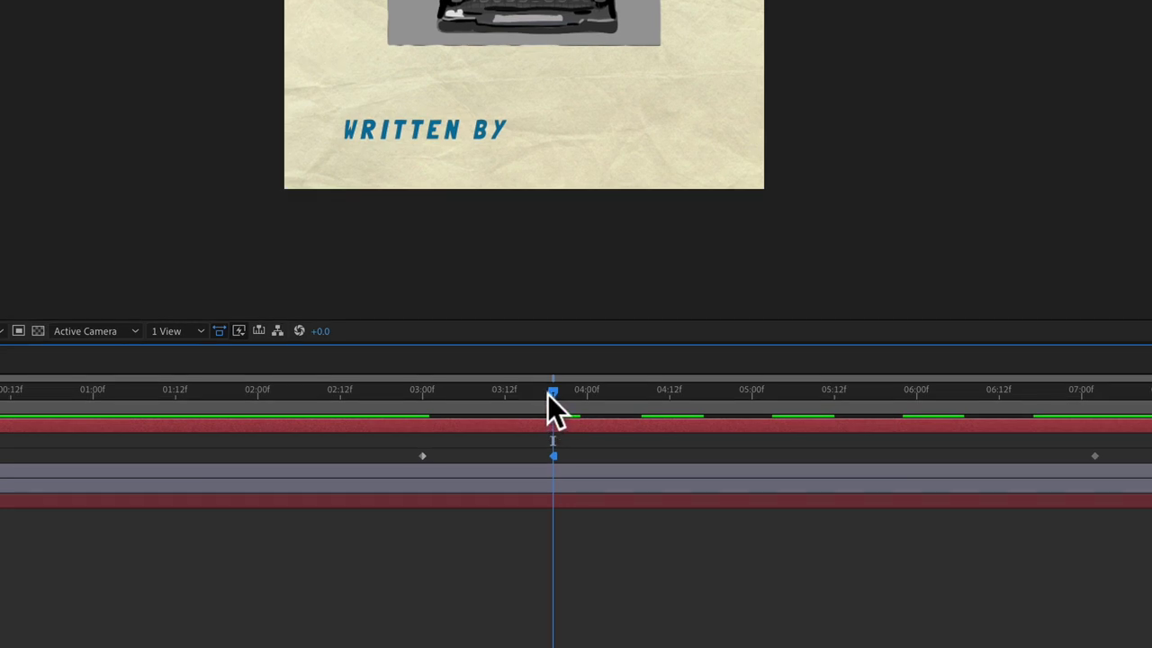
{"action": "left_click_drag", "start_coordinate": [547, 394], "coordinate": [792, 414]}
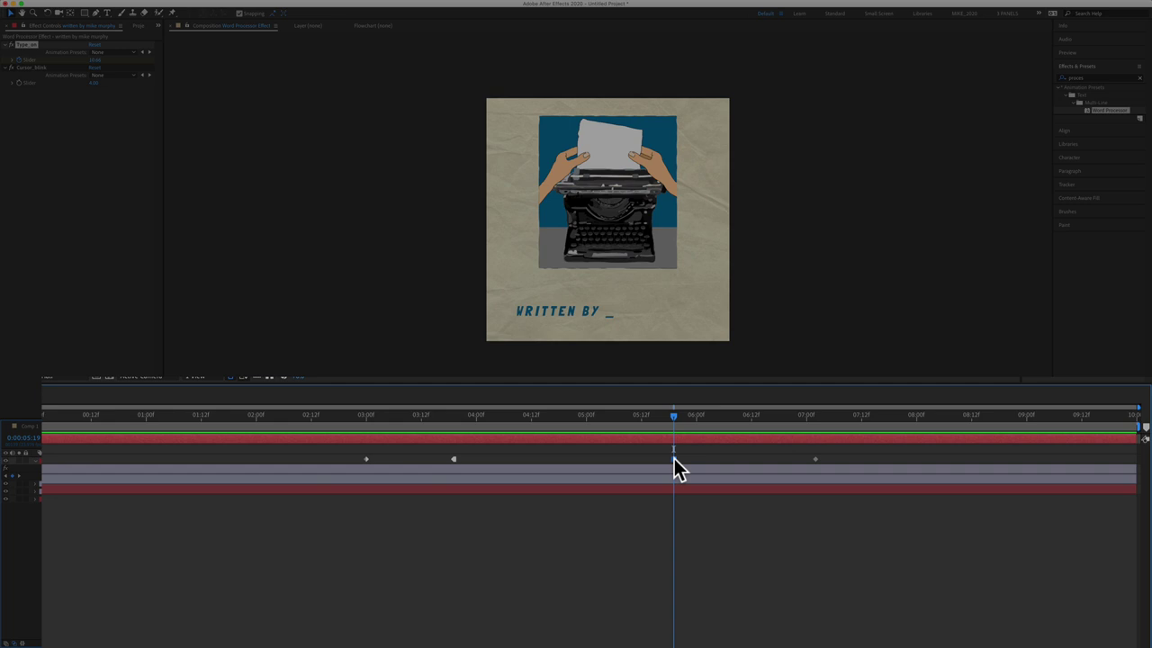
Apply Easy Ease to the 05:19 Type_on keyframe and move the final keyframe to about 08:00
{"action": "right_click", "coordinate": [675, 460]}
{"action": "mouse_move", "coordinate": [728, 603]}
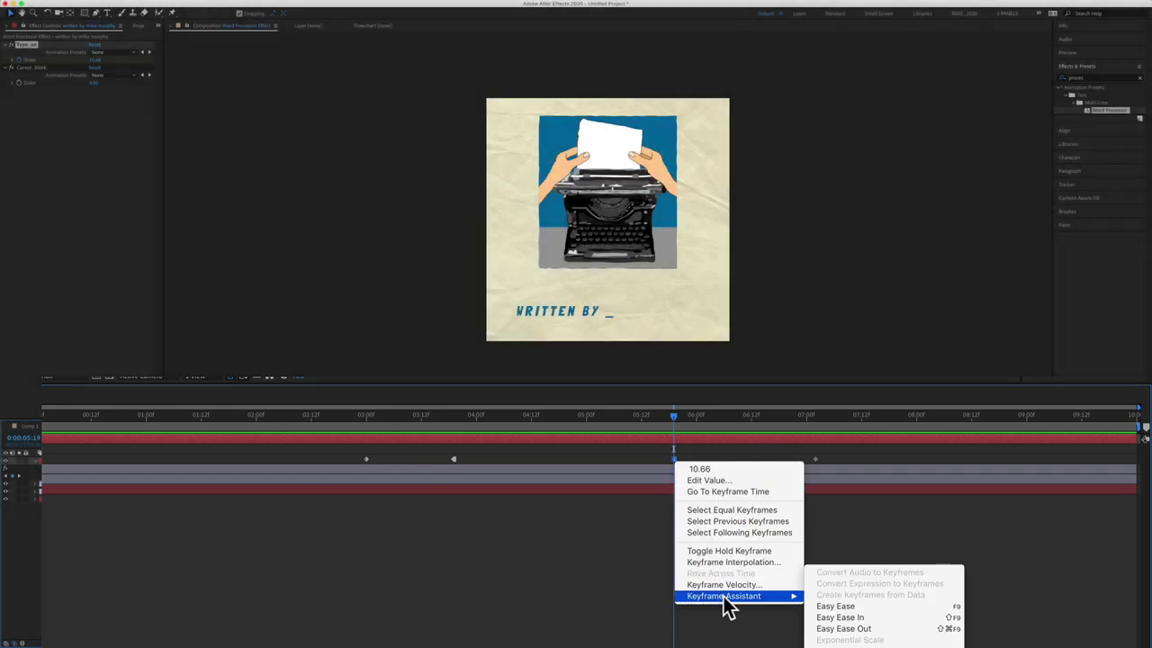
{"action": "left_click", "coordinate": [826, 606]}
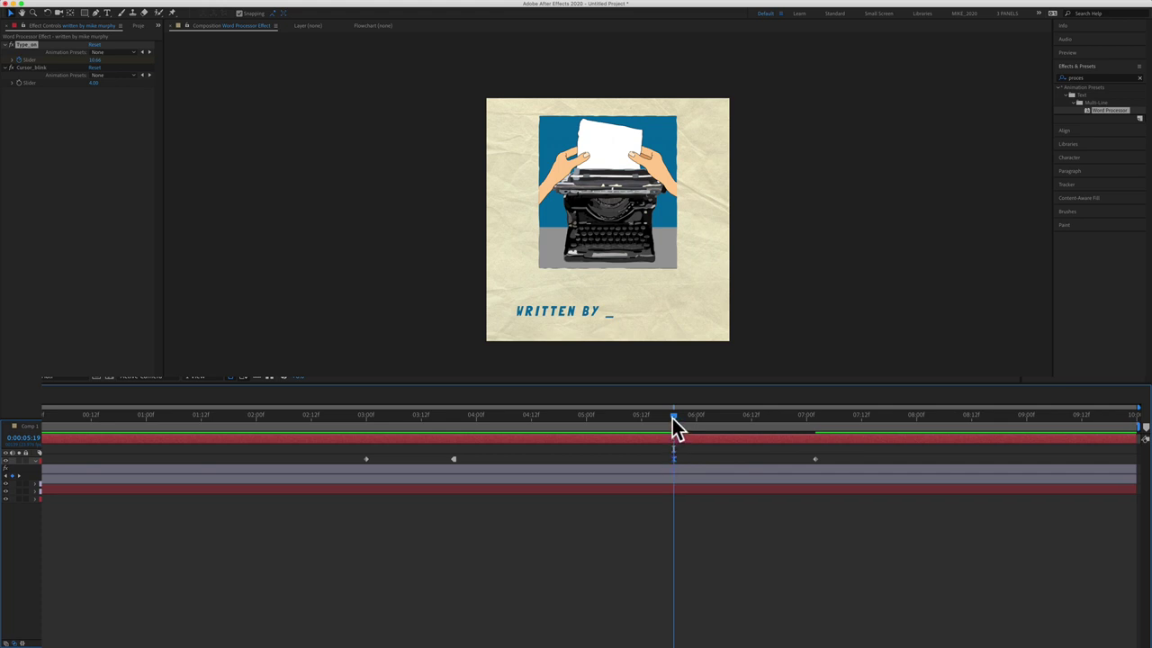
{"action": "left_click_drag", "start_coordinate": [674, 417], "coordinate": [738, 417]}
{"action": "left_click_drag", "start_coordinate": [814, 459], "coordinate": [925, 459]}
{"action": "left_click_drag", "start_coordinate": [740, 416], "coordinate": [43, 417]}
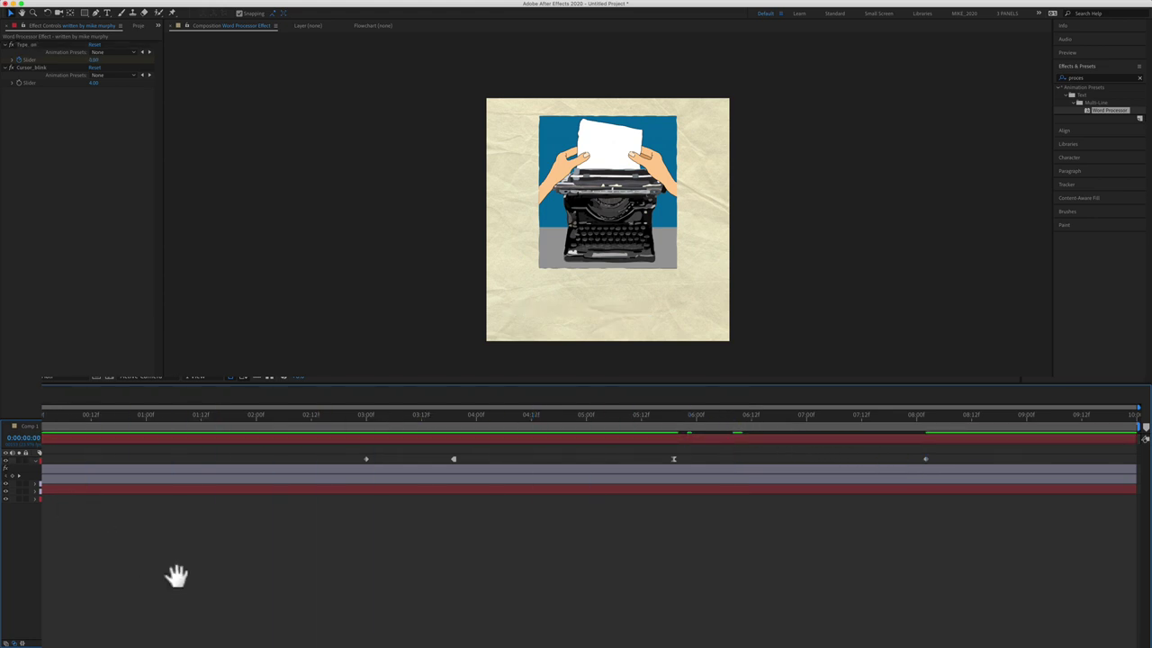